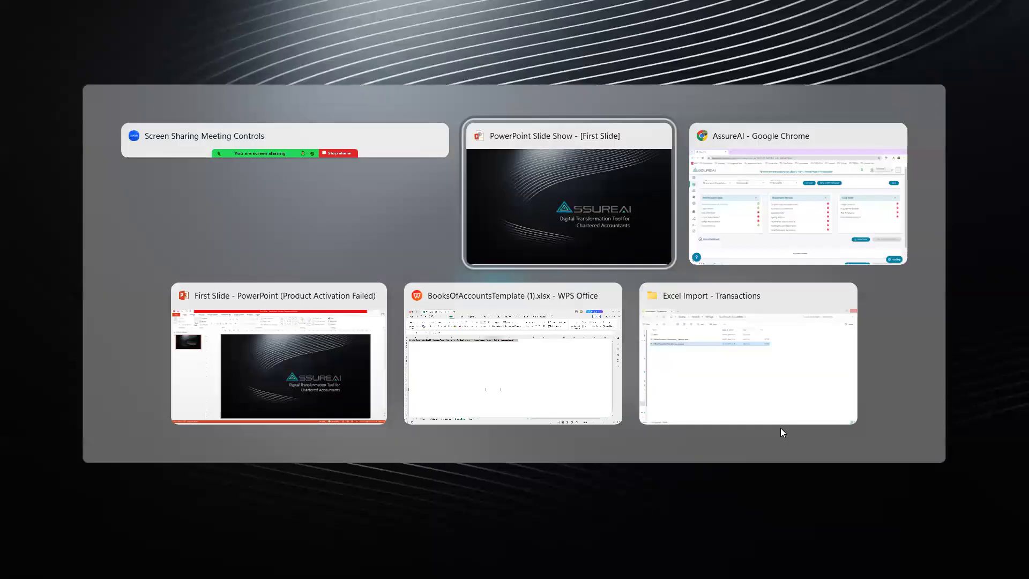
{"action": "key", "text": "alt+Tab"}
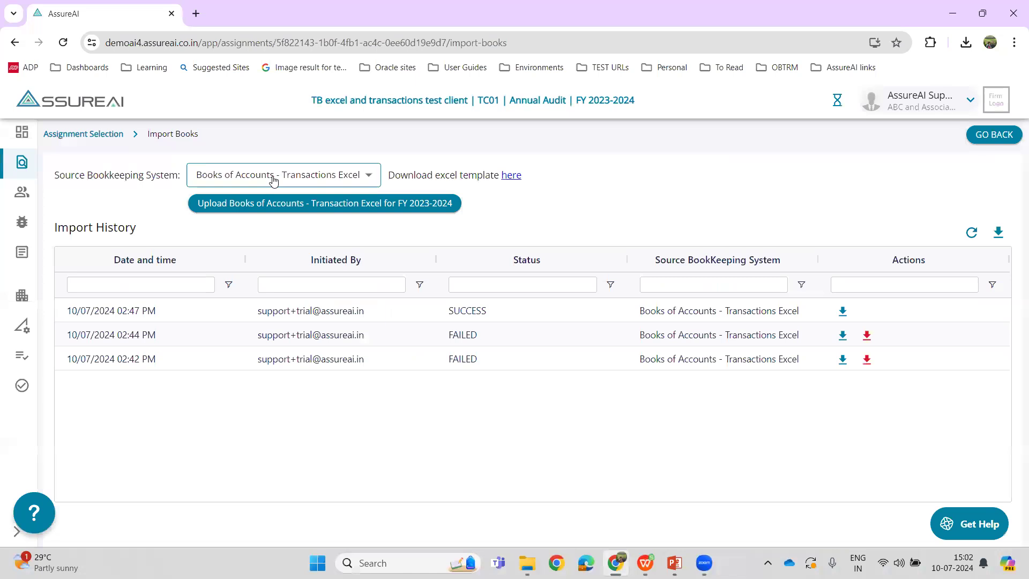
Step: Open the Source Bookkeeping System dropdown on the Import Books page
{"action": "left_click", "coordinate": [272, 179]}
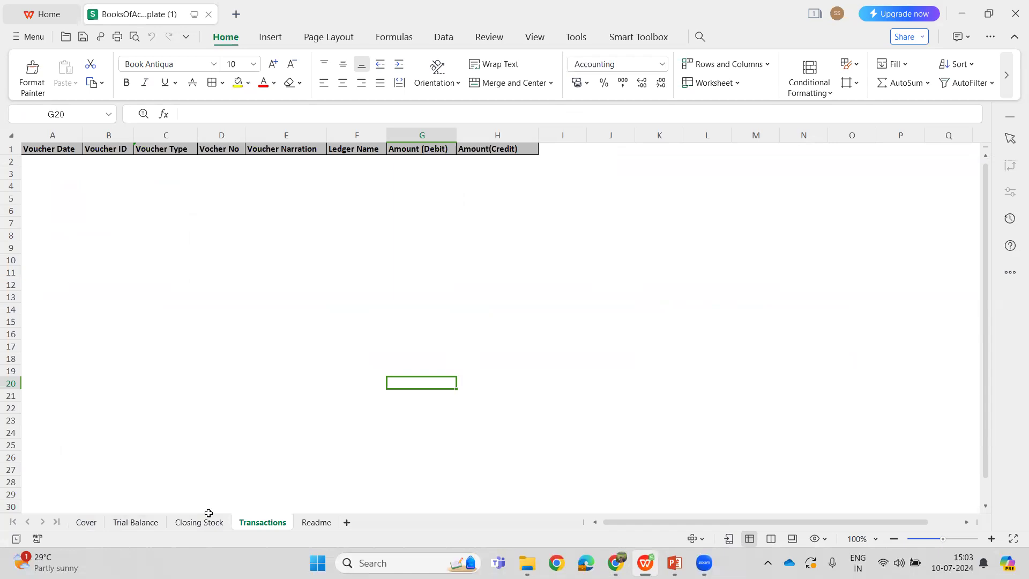
Step: Open the TBExcelTemplate Sample workbook and go to its Transactions sheet
{"action": "left_click_drag", "start_coordinate": [208, 513], "coordinate": [375, 517]}
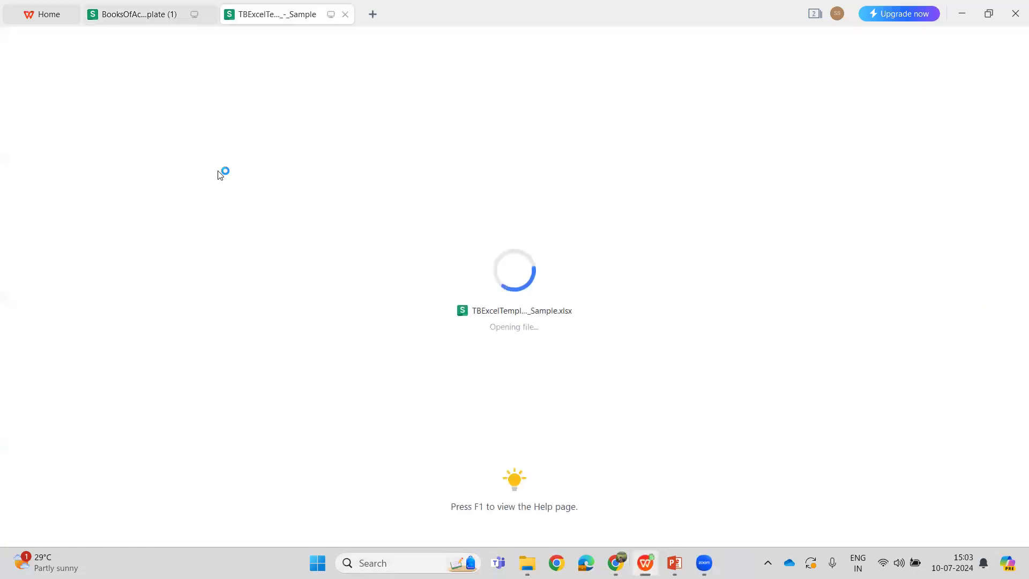
{"action": "left_click", "coordinate": [222, 197]}
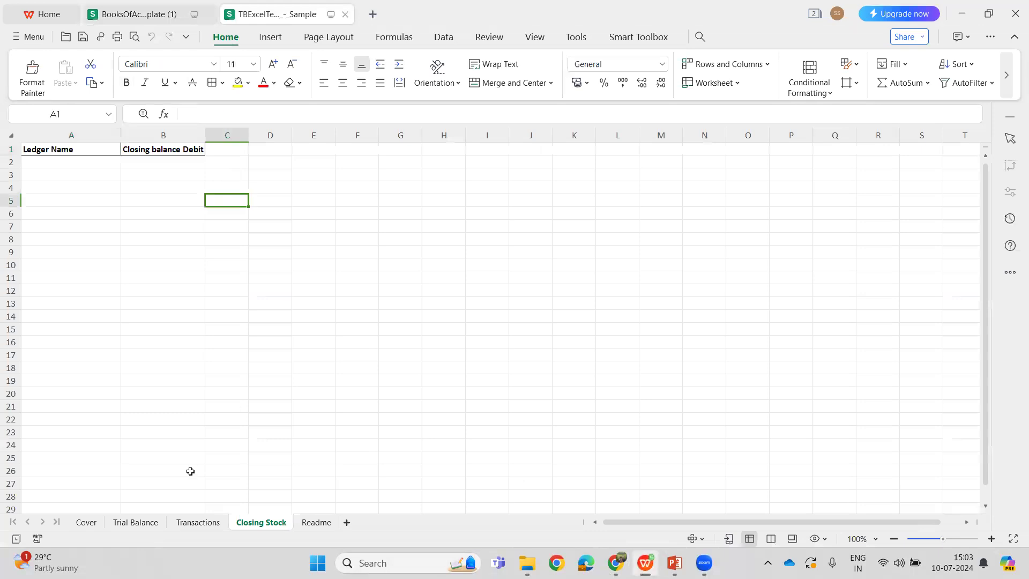
{"action": "left_click", "coordinate": [197, 523]}
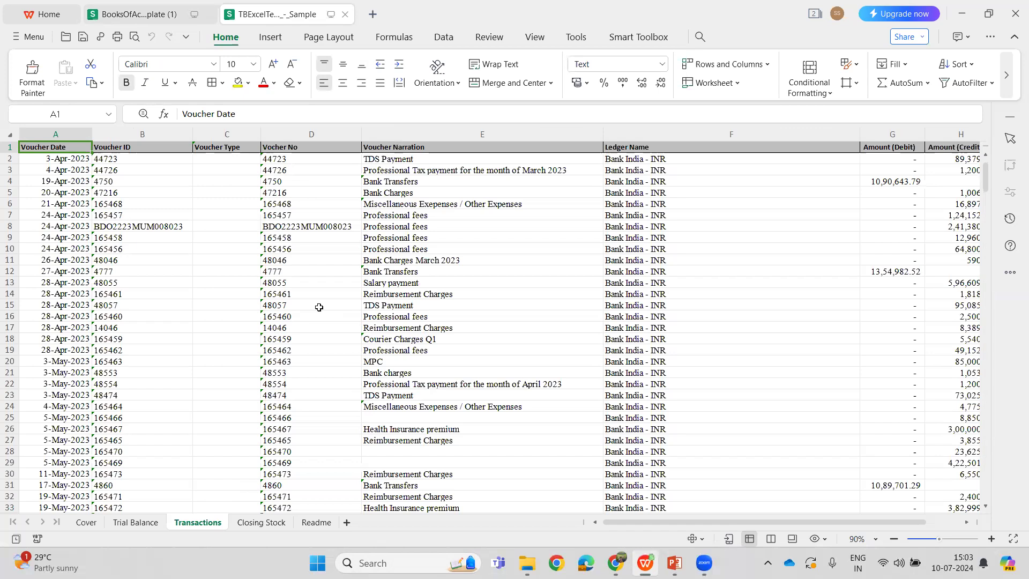
Step: Select the Voucher Type through Voucher Narration columns (C to E) on the Transactions sheet
{"action": "left_click", "coordinate": [134, 131]}
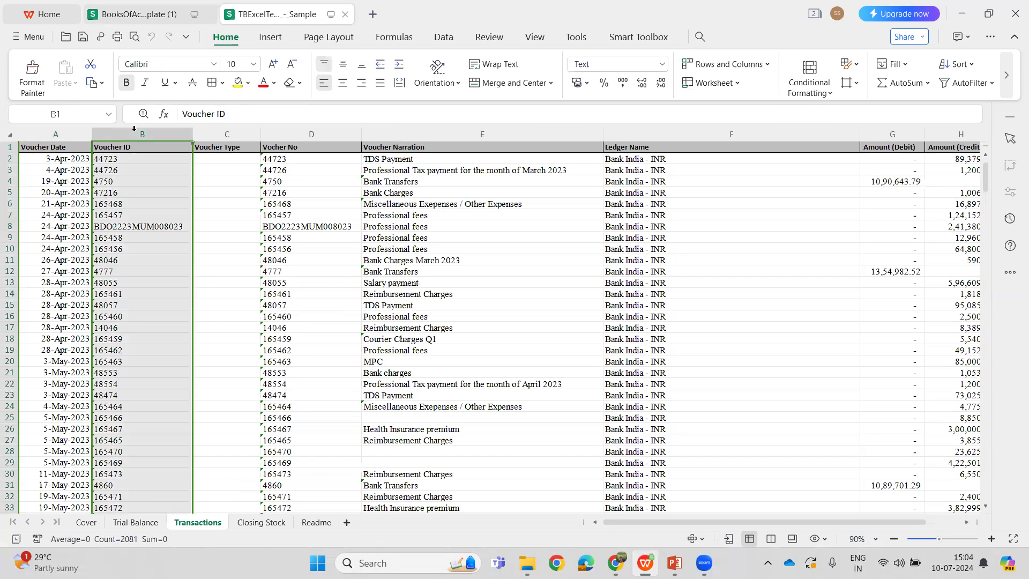
{"action": "left_click", "coordinate": [229, 128]}
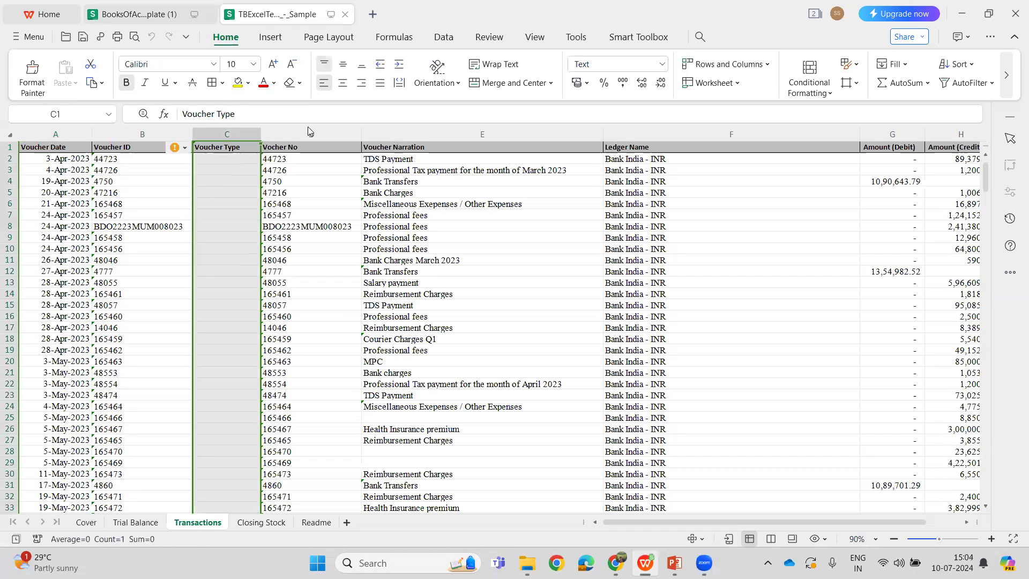
{"action": "left_click_drag", "start_coordinate": [308, 131], "coordinate": [404, 131]}
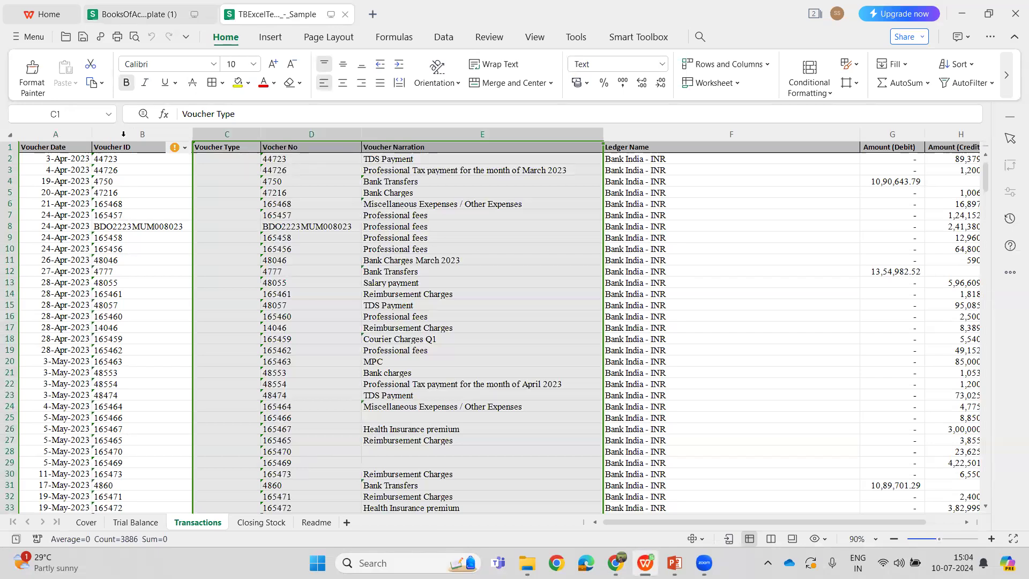
Step: Put AutoFilter dropdowns on every header of the Transactions sheet instead of only columns C–E
{"action": "key", "text": "ctrl+shift+l"}
{"action": "left_click", "coordinate": [161, 170]}
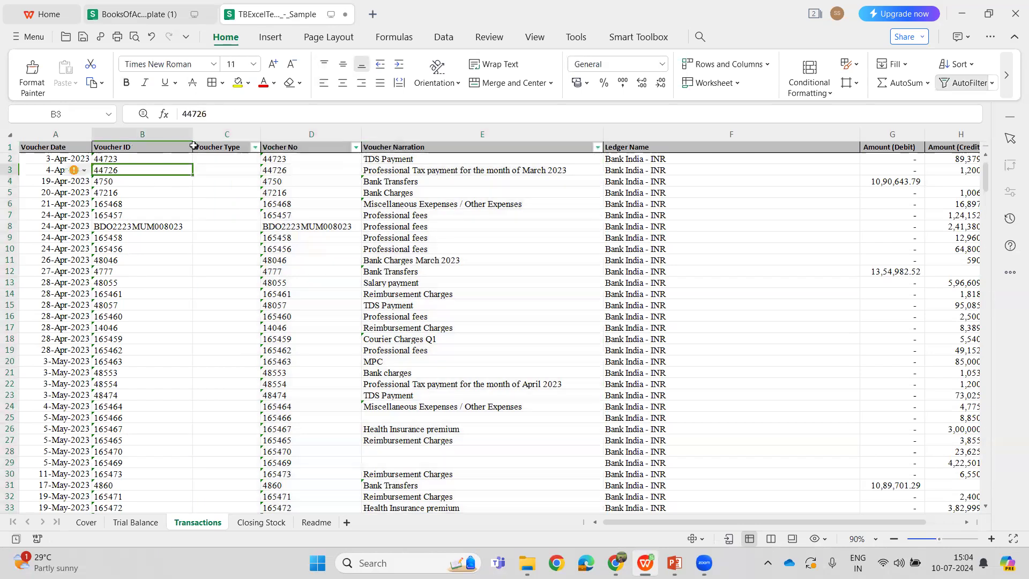
{"action": "left_click", "coordinate": [175, 146]}
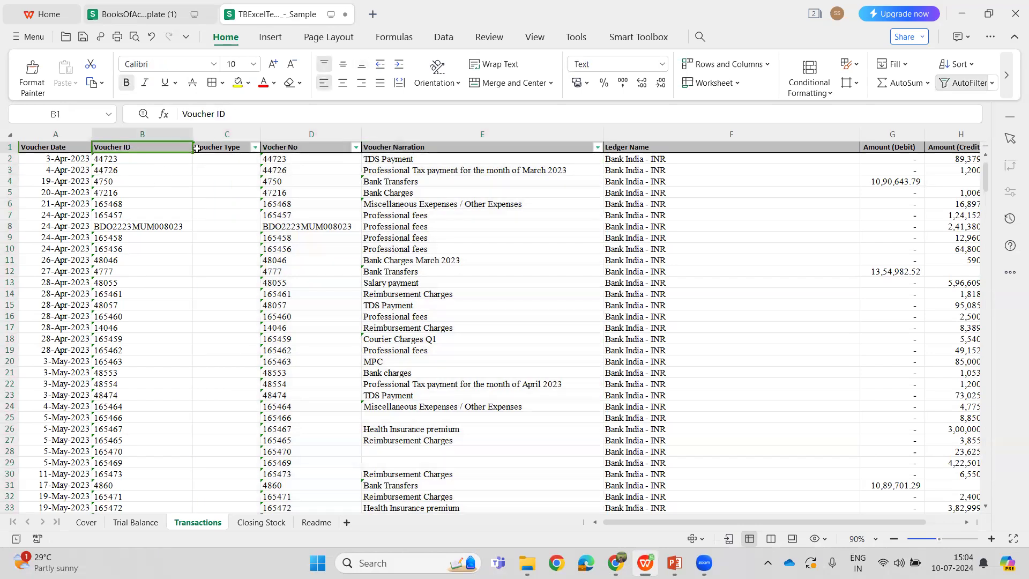
{"action": "left_click", "coordinate": [12, 146]}
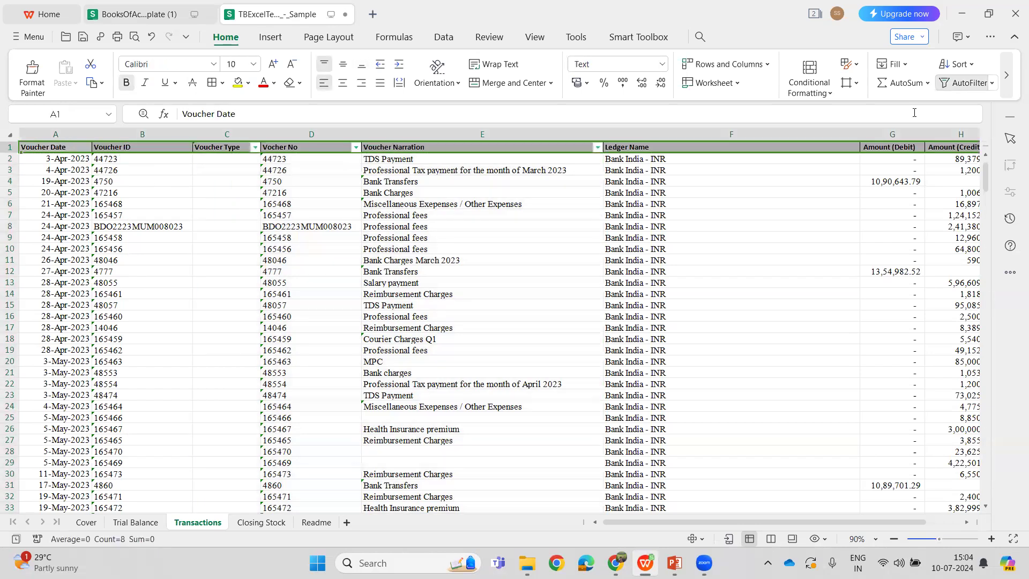
{"action": "left_click", "coordinate": [945, 82]}
{"action": "left_click", "coordinate": [946, 82]}
Step: Filter the Voucher ID column to show only voucher 165478
{"action": "left_click", "coordinate": [196, 151]}
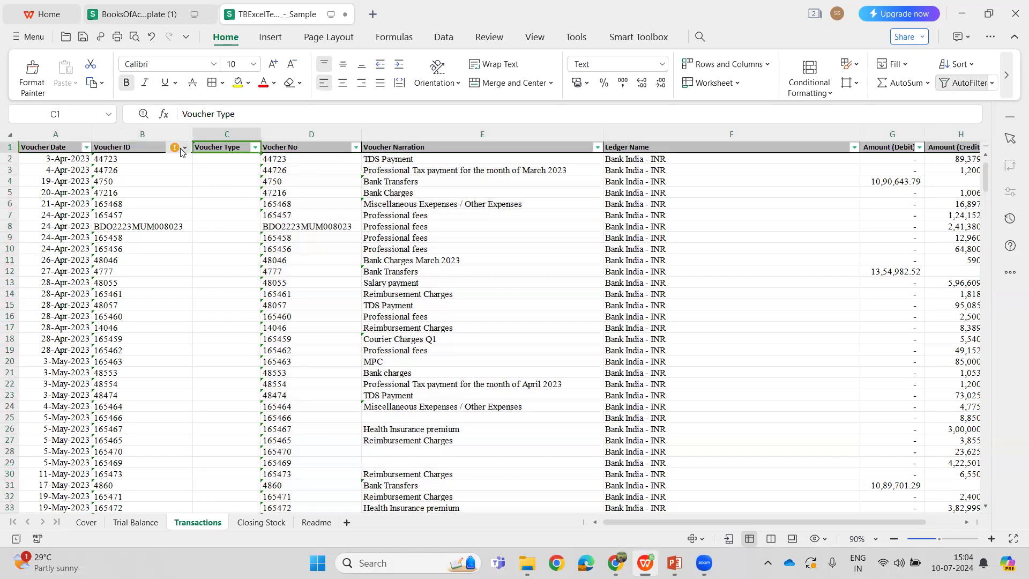
{"action": "left_click", "coordinate": [137, 150]}
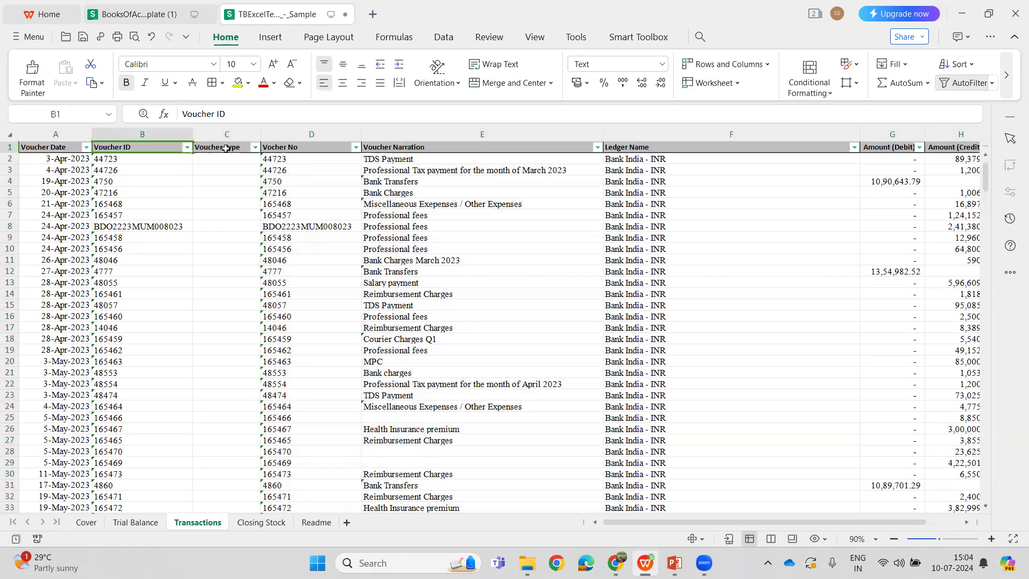
{"action": "left_click", "coordinate": [187, 148]}
{"action": "left_click", "coordinate": [55, 242]}
{"action": "scroll", "coordinate": [72, 343], "scroll_direction": "down", "scroll_amount": 15}
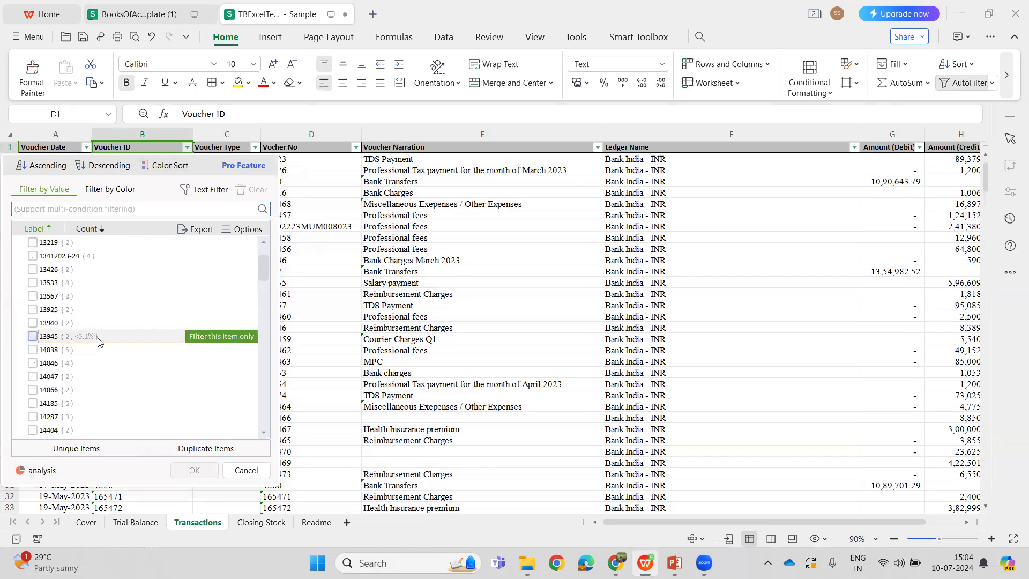
{"action": "left_click", "coordinate": [73, 363]}
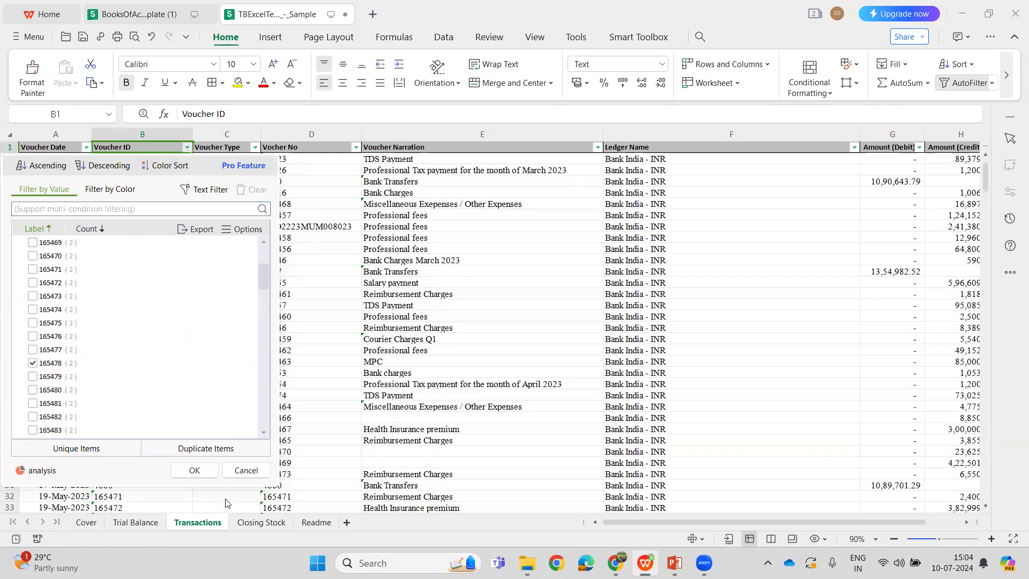
{"action": "left_click", "coordinate": [194, 469]}
Step: Check voucher 165478's numbers, narrations and its balancing 1,817.00 debit and credit amounts
{"action": "left_click_drag", "start_coordinate": [147, 161], "coordinate": [150, 168]}
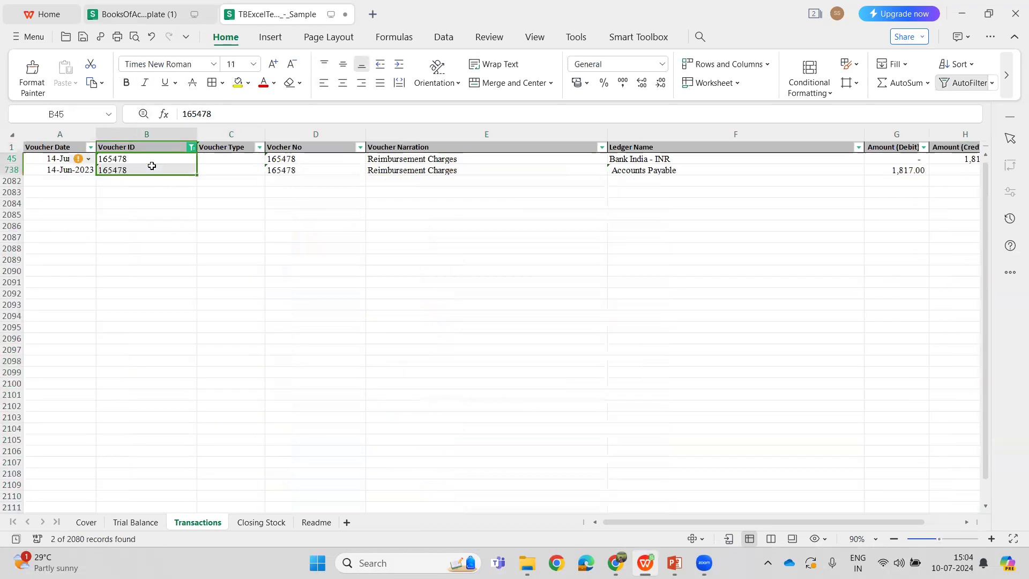
{"action": "left_click", "coordinate": [289, 160]}
{"action": "left_click_drag", "start_coordinate": [296, 168], "coordinate": [295, 168]}
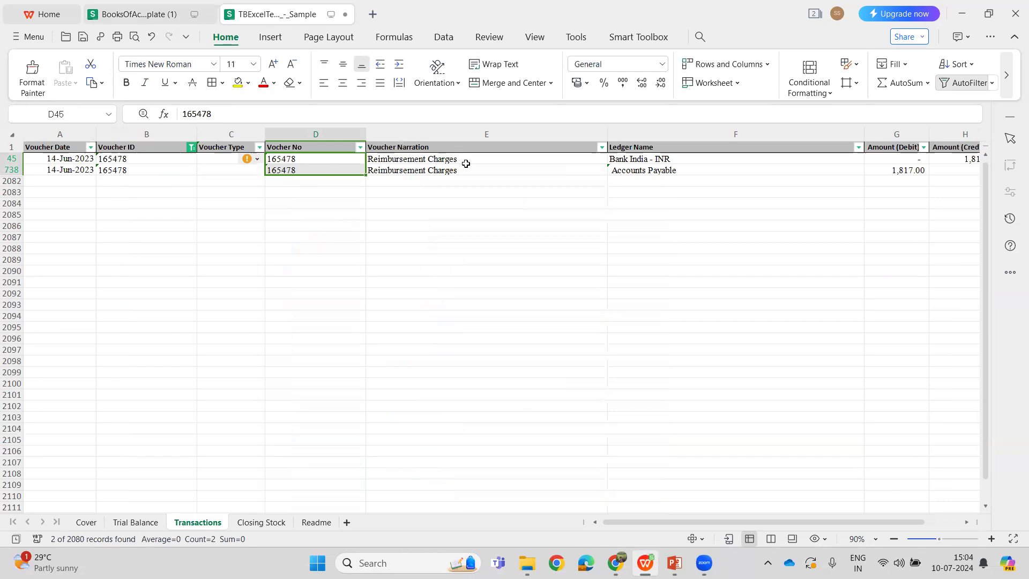
{"action": "left_click_drag", "start_coordinate": [464, 161], "coordinate": [468, 169]}
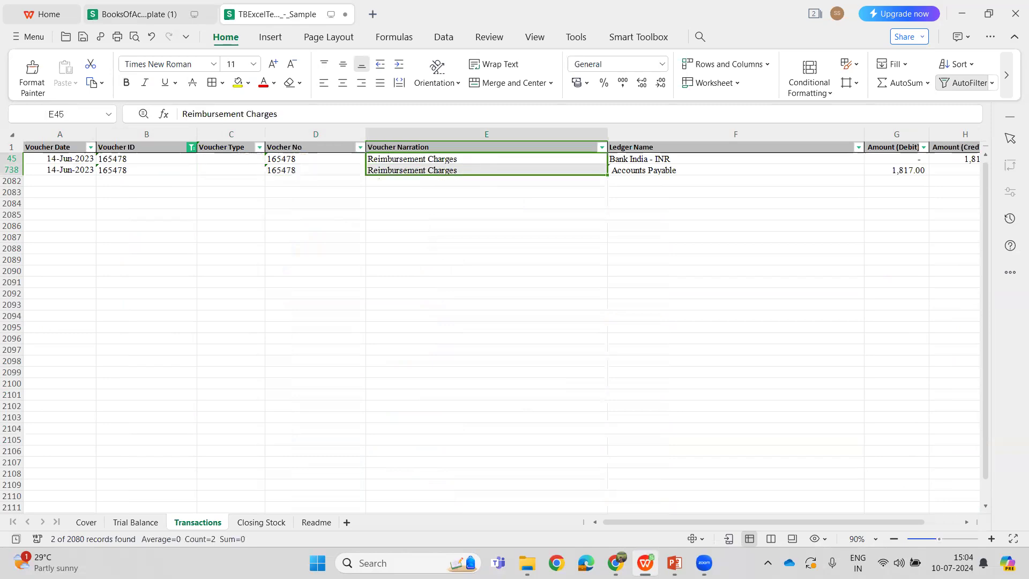
{"action": "left_click_drag", "start_coordinate": [847, 520], "coordinate": [882, 519]}
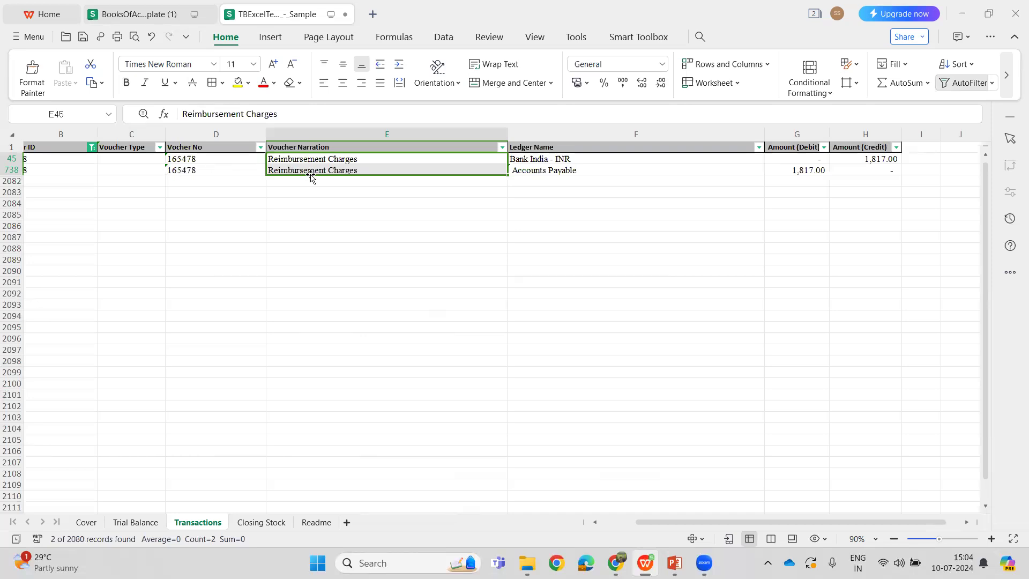
{"action": "left_click", "coordinate": [801, 166]}
{"action": "left_click", "coordinate": [967, 84]}
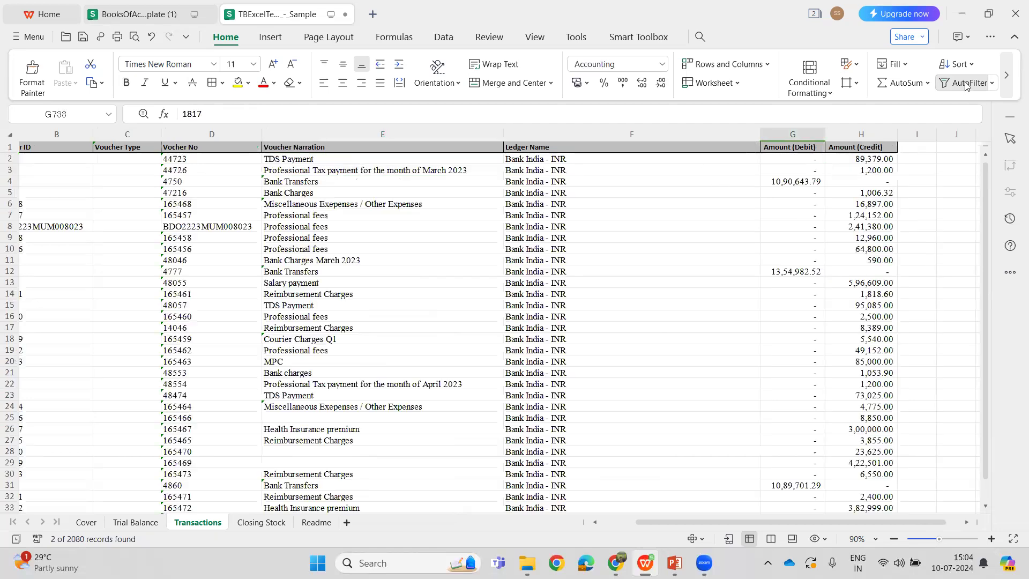
{"action": "key", "text": "ctrl+Home"}
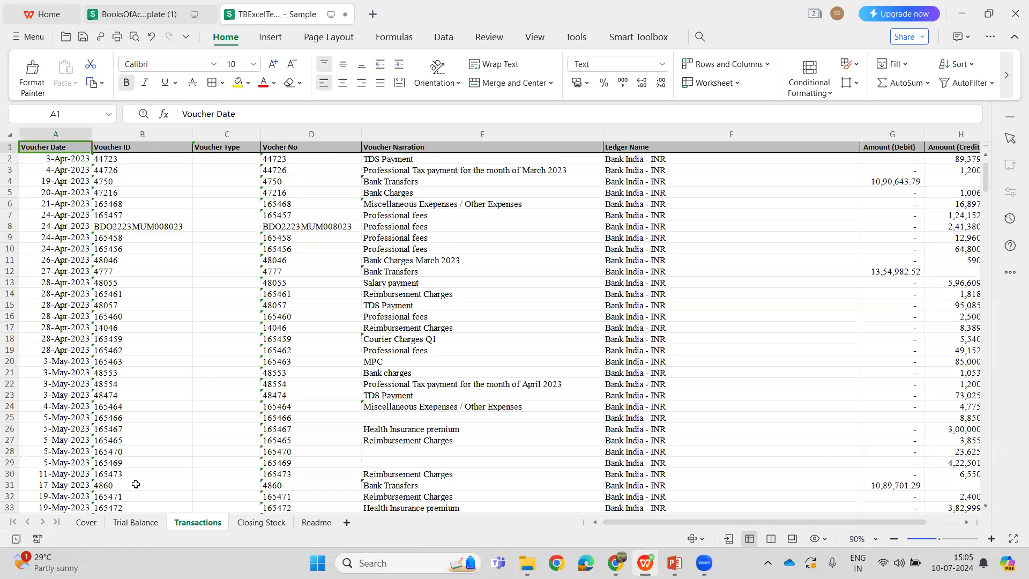
{"action": "left_click", "coordinate": [133, 524]}
{"action": "key", "text": "ctrl+Down"}
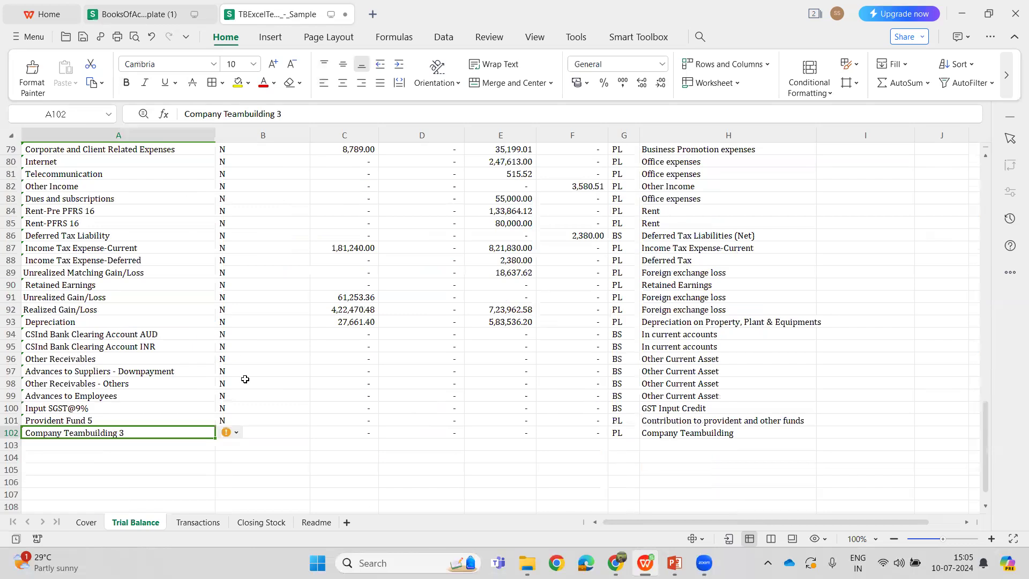
{"action": "left_click_drag", "start_coordinate": [212, 335], "coordinate": [586, 440]}
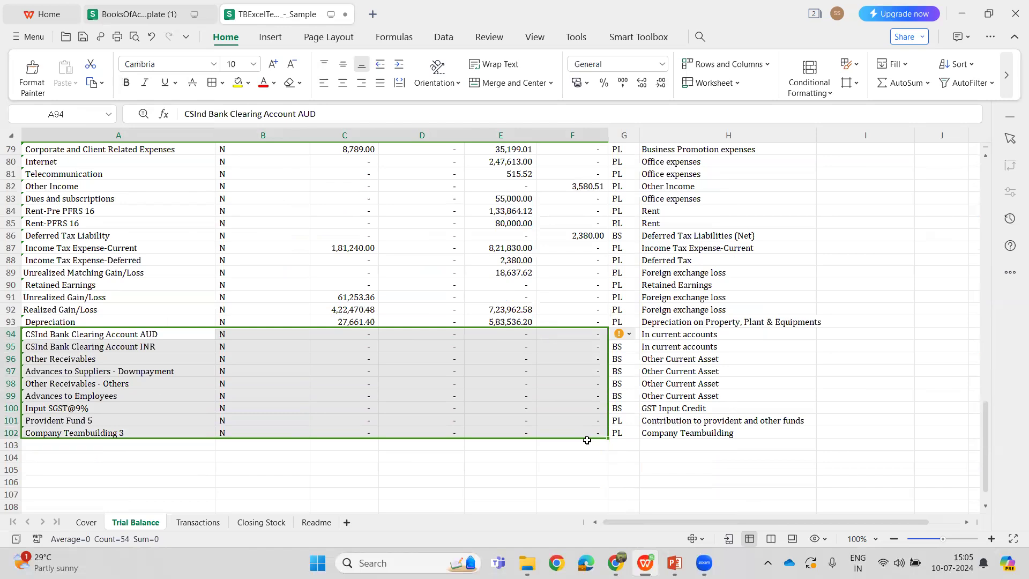
{"action": "left_click", "coordinate": [219, 356]}
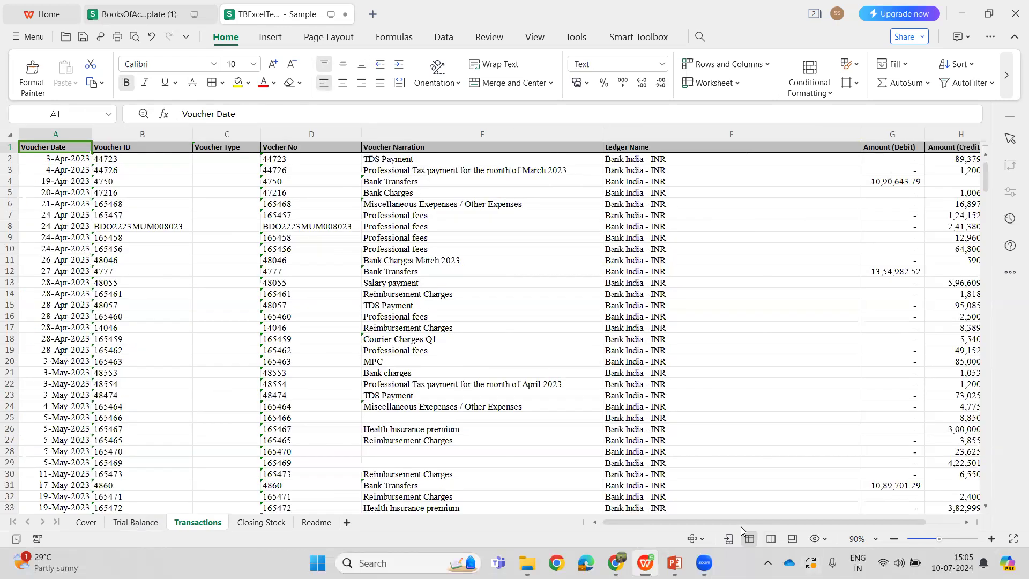
{"action": "left_click_drag", "start_coordinate": [742, 523], "coordinate": [775, 523]}
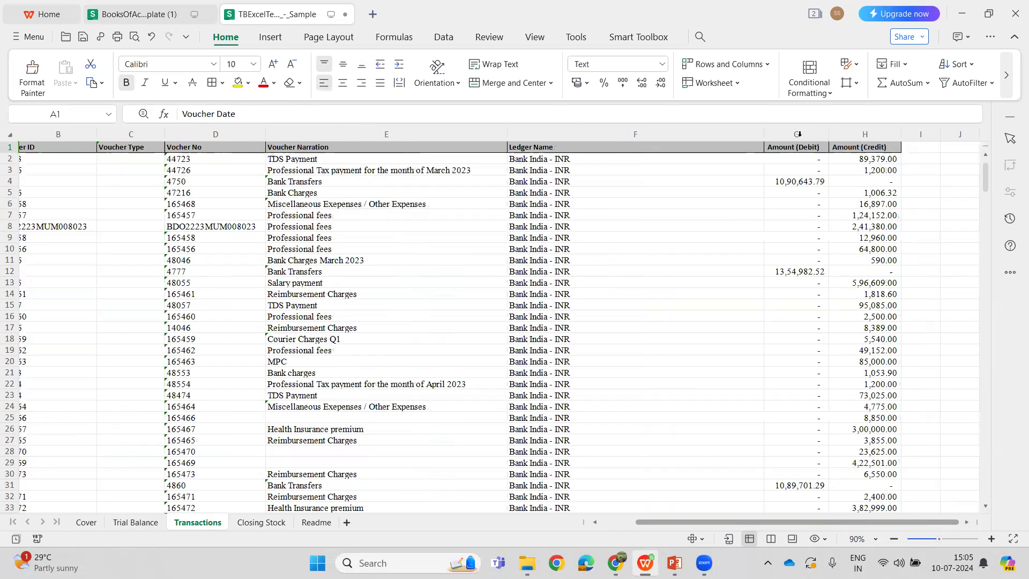
{"action": "left_click", "coordinate": [796, 258]}
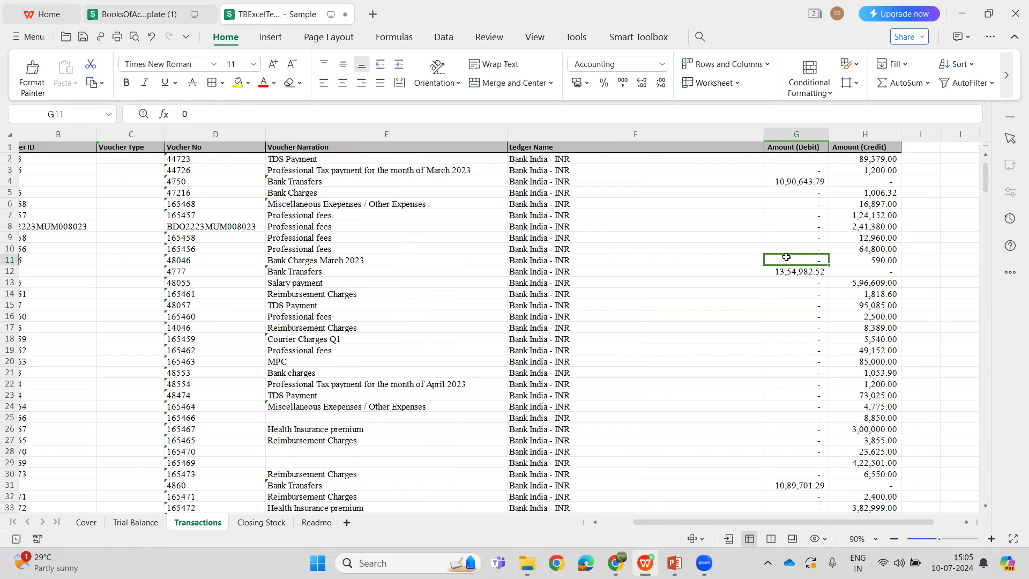
{"action": "key", "text": "ctrl+Home"}
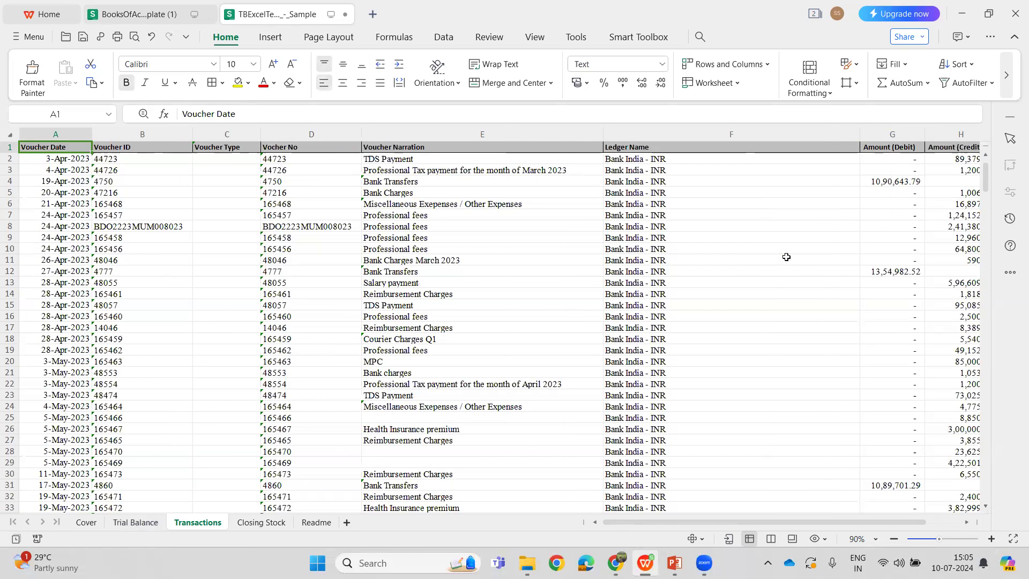
Step: Open the Trial Balance sheet and view it from the top-left cell
{"action": "left_click", "coordinate": [135, 522]}
{"action": "key", "text": "ctrl+Home"}
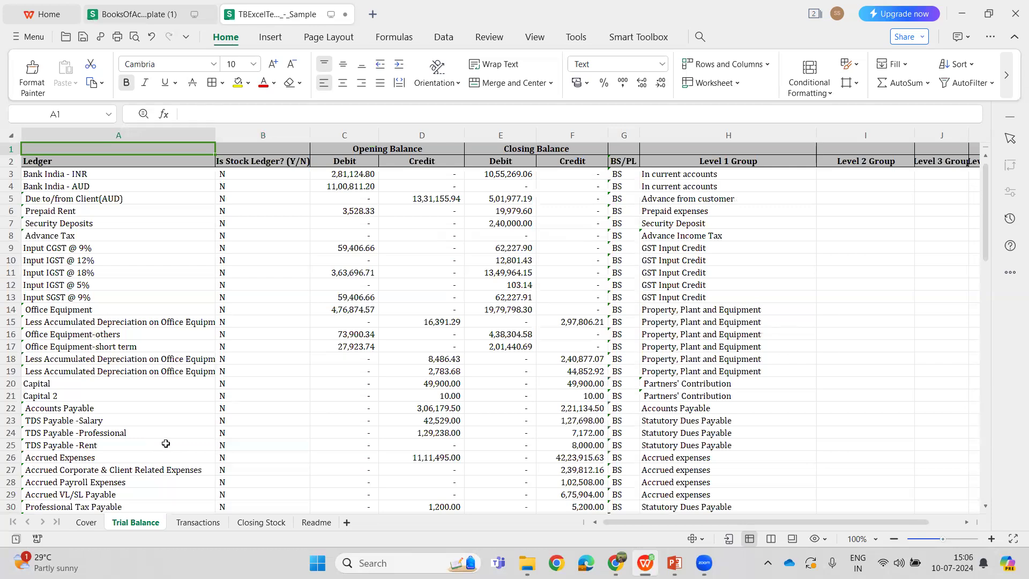
Step: Return to the Transactions sheet and move along row 1 to the Ledger Name header
{"action": "left_click", "coordinate": [198, 522]}
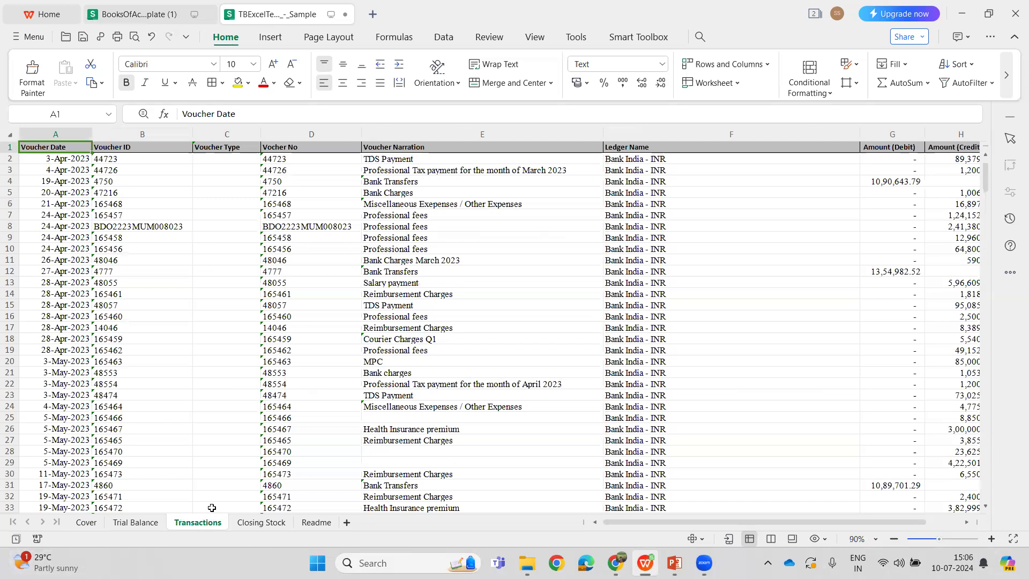
{"action": "key", "text": "Right"}
{"action": "key", "text": "Right"}
{"action": "key", "text": "Right"}
{"action": "key", "text": "Right"}
{"action": "key", "text": "Right"}
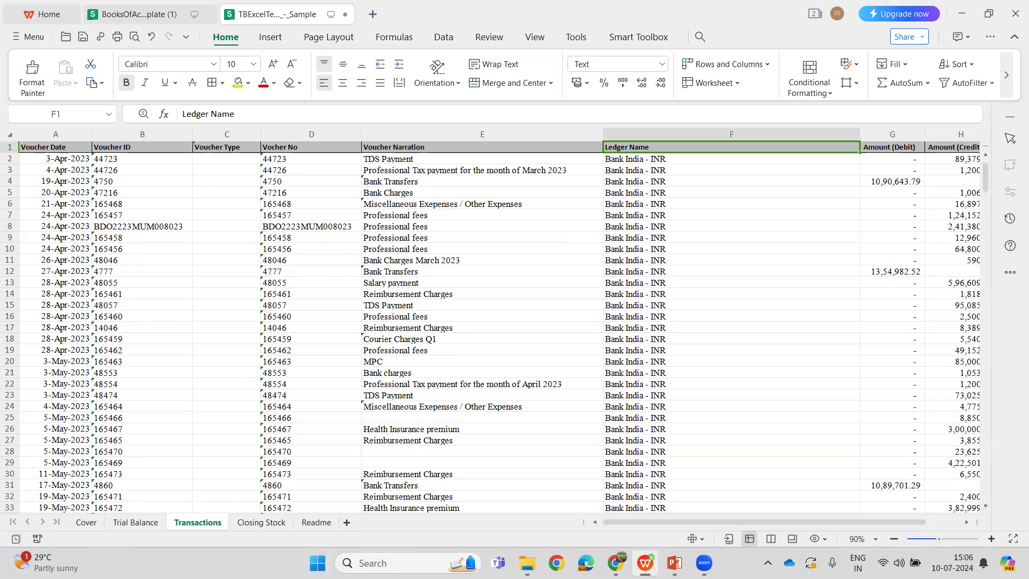
Step: Switch back to AssureAI and close the bookkeeping list, keeping Books of Accounts - Transactions Excel
{"action": "key", "text": "alt+Tab"}
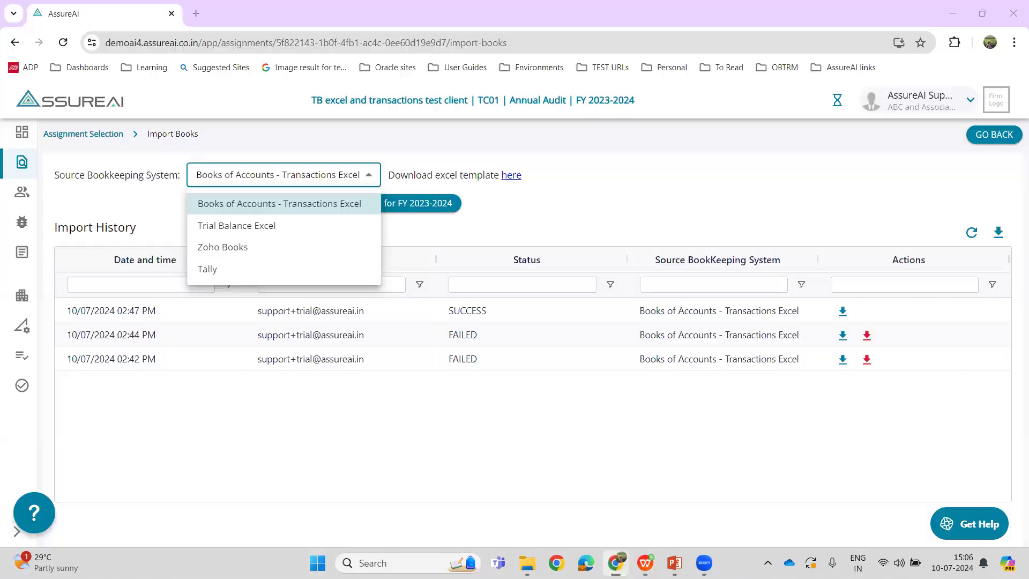
{"action": "left_click", "coordinate": [546, 224]}
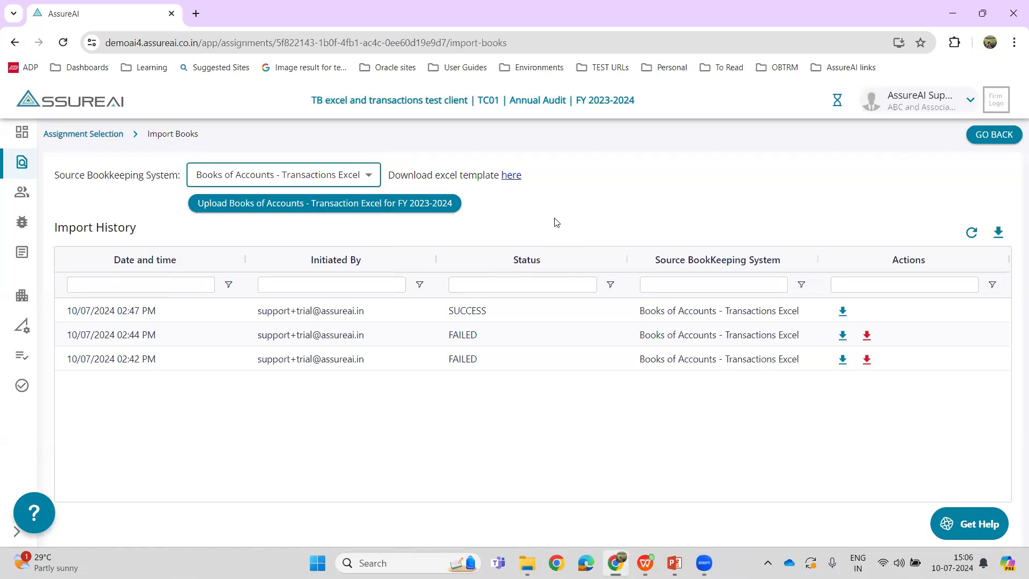